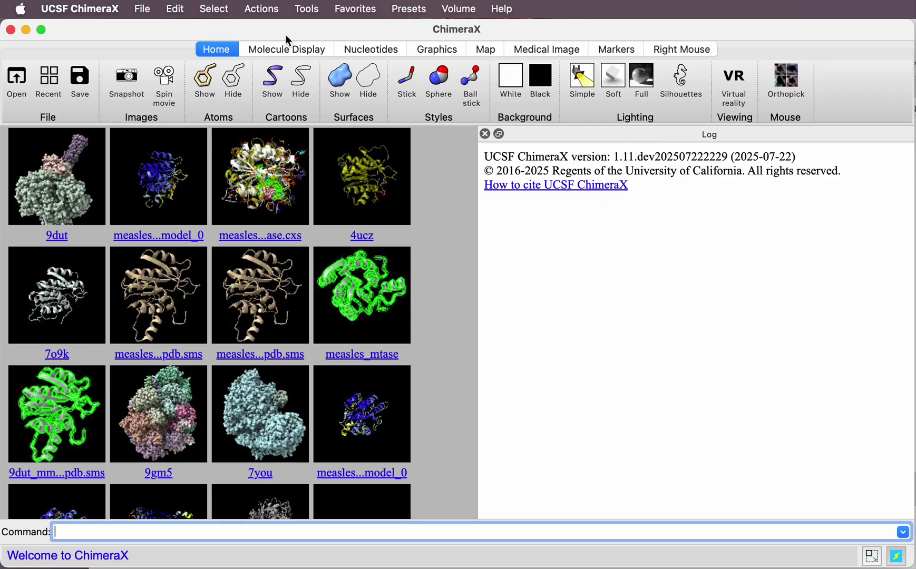
# Step: Open the Boltz structure prediction tool docked beside the Log, and copy the protein sequence from Safari
pyautogui.click(306, 9)
pyautogui.moveTo(348, 182)
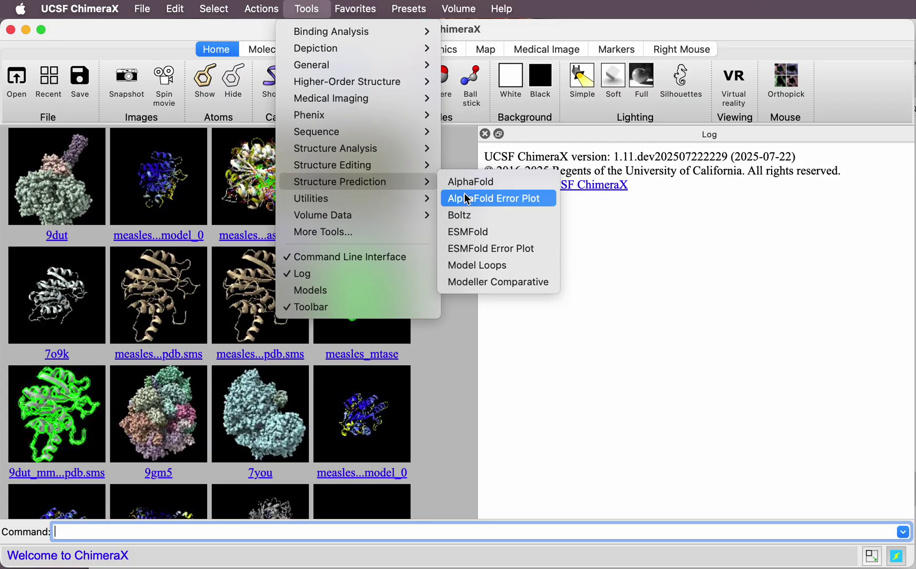
pyautogui.click(473, 217)
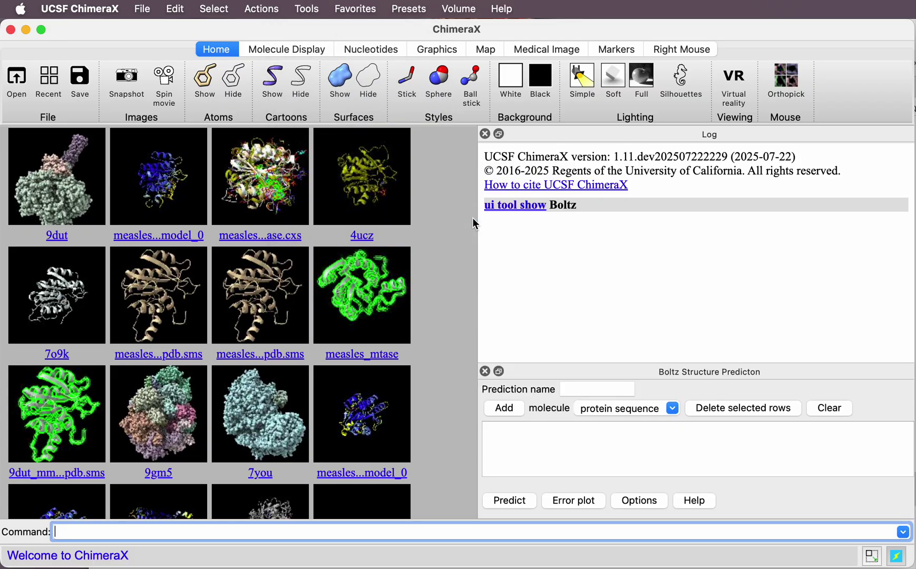
pyautogui.moveTo(558, 371); pyautogui.dragTo(578, 234)
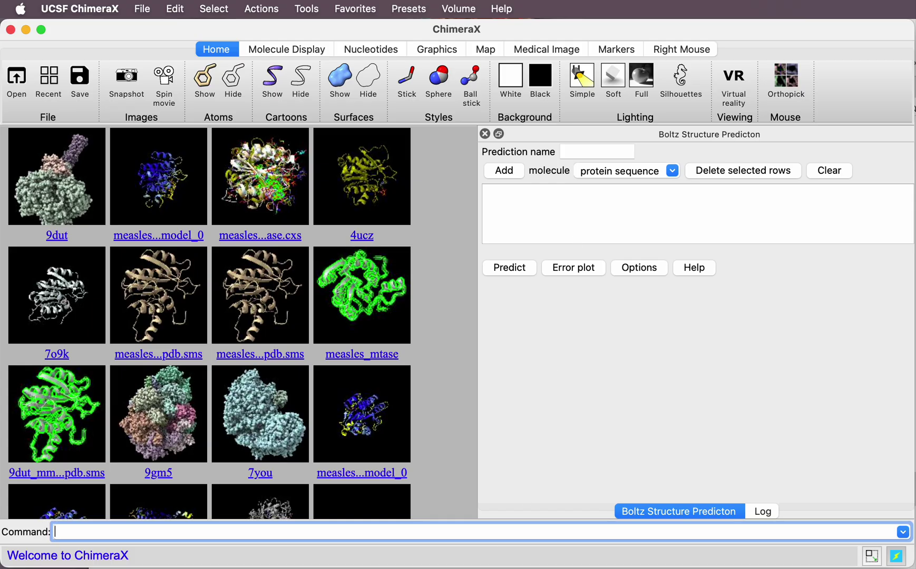
pyautogui.press('super+Tab')
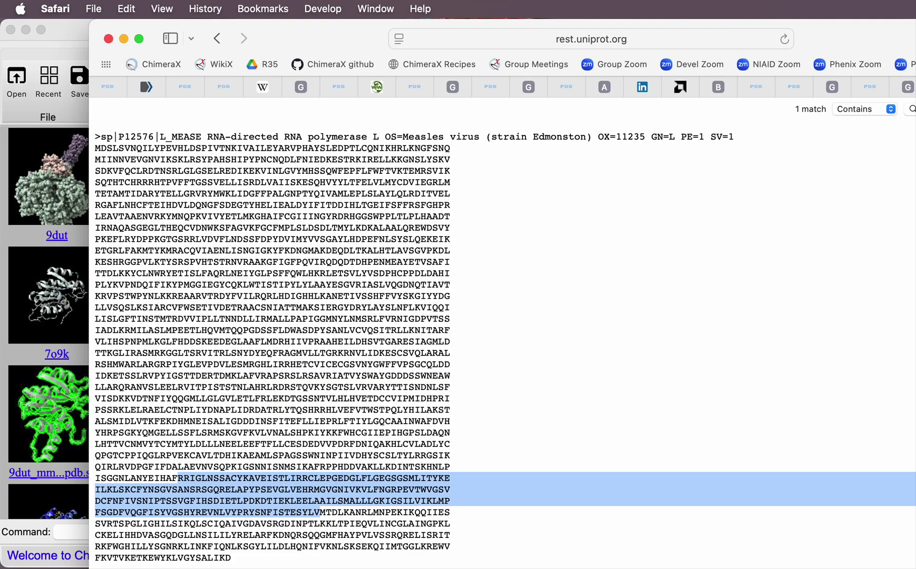
pyautogui.press('super+c')
# Step: Paste the 204-residue measles methyltransferase sequence into Boltz and add it as a protein component
pyautogui.click(57, 33)
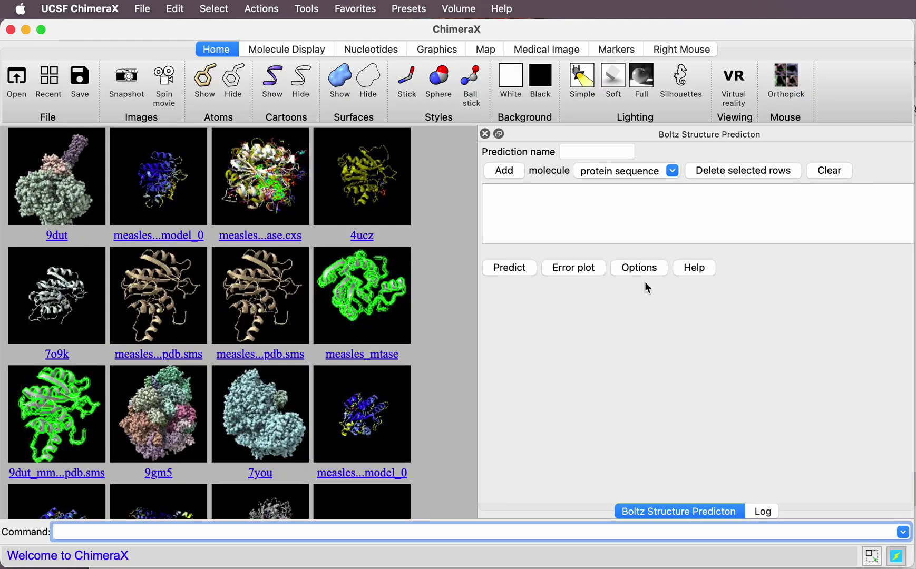
pyautogui.click(606, 209)
pyautogui.press('super+v')
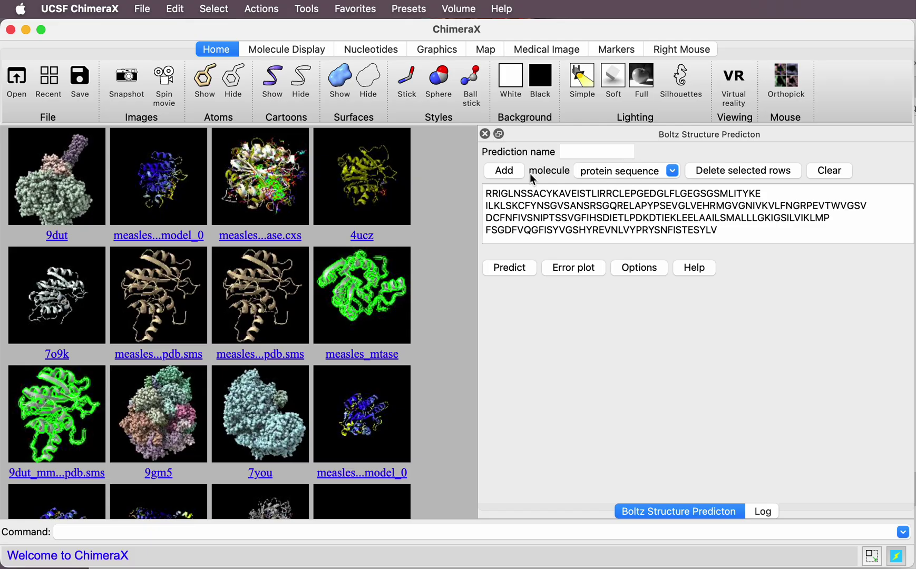
pyautogui.click(512, 175)
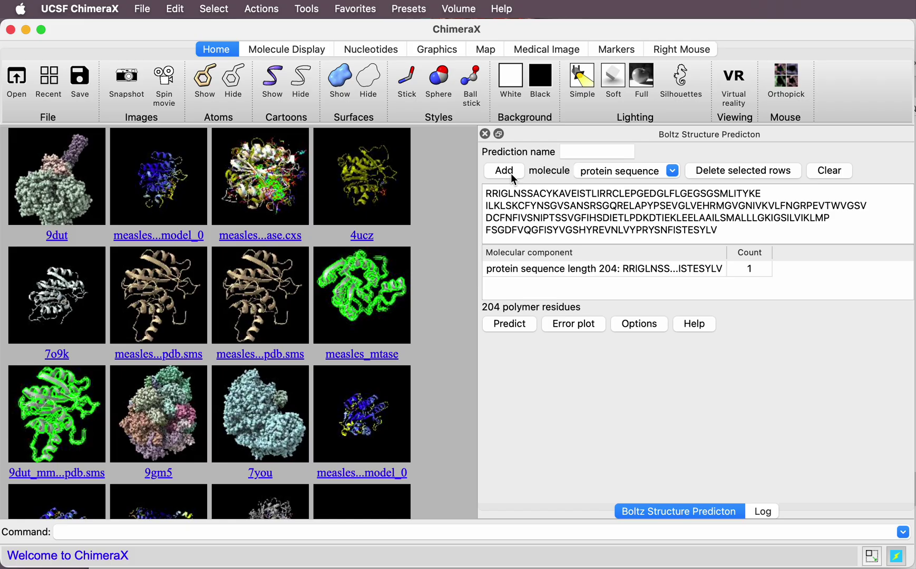
pyautogui.click(672, 171)
# Step: Add 'SAM,GTG' as ligand CCD code components in the Boltz list
pyautogui.click(656, 249)
pyautogui.click(697, 168)
pyautogui.write('SAM')
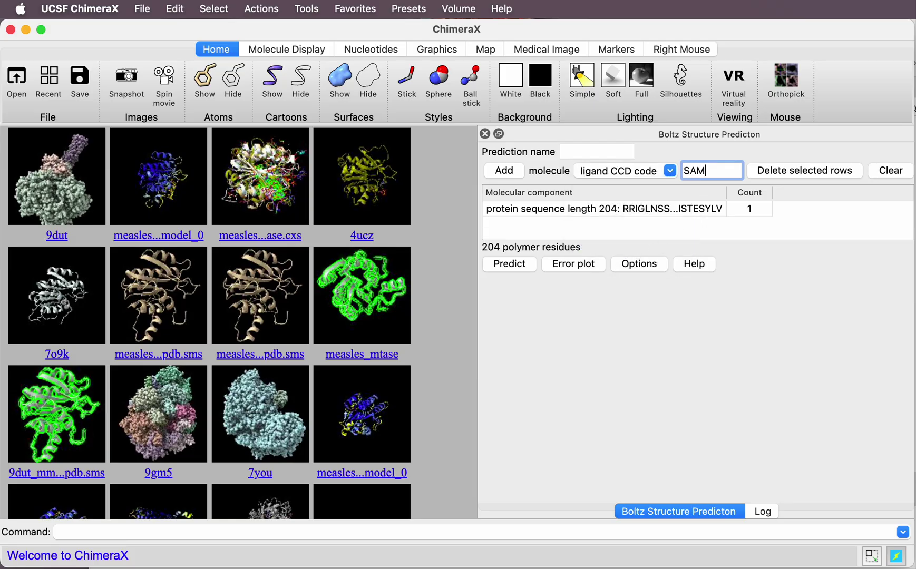
pyautogui.write(',')
pyautogui.write('GTG')
pyautogui.click(504, 172)
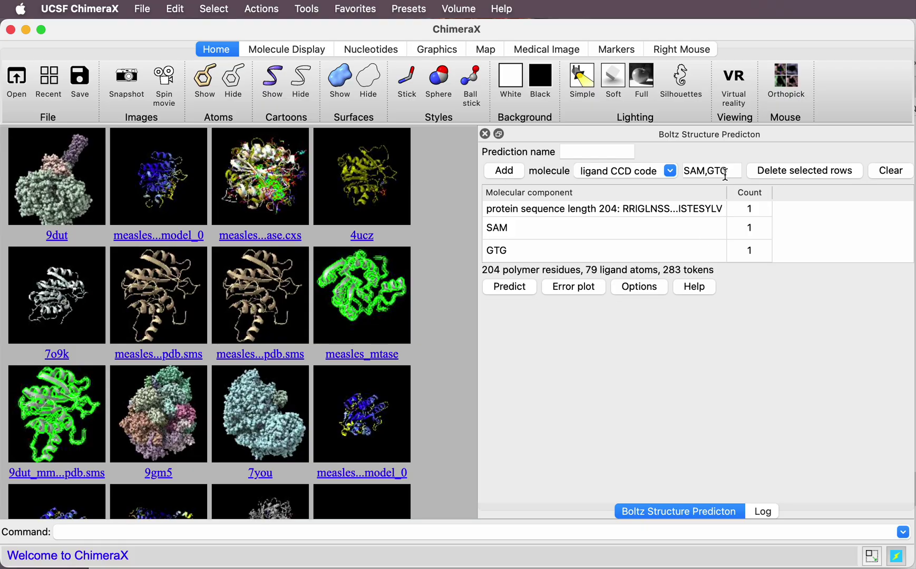
# Step: Run a Boltz prediction of 5 structures with binding affinity predicted for GTG
pyautogui.click(646, 287)
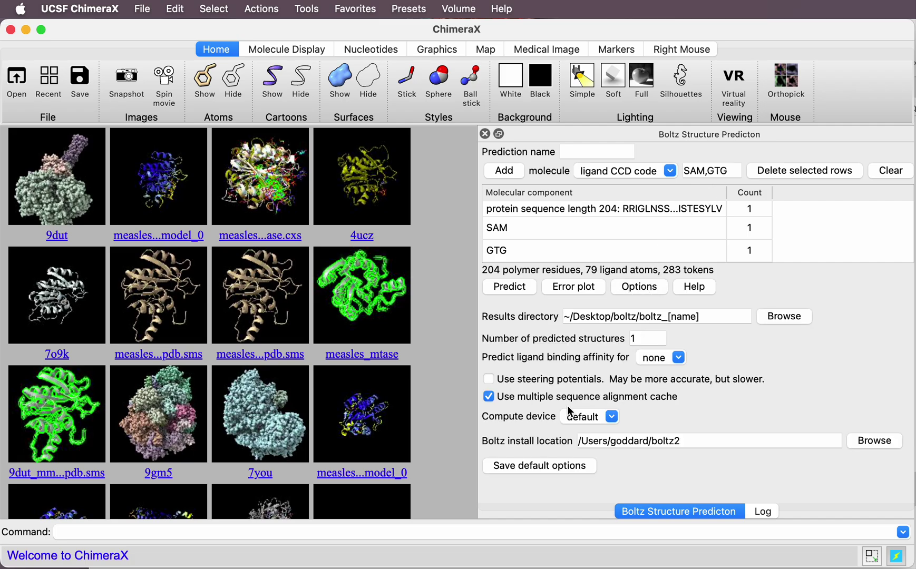
pyautogui.click(653, 361)
pyautogui.click(666, 416)
pyautogui.doubleClick(643, 338)
pyautogui.write('5')
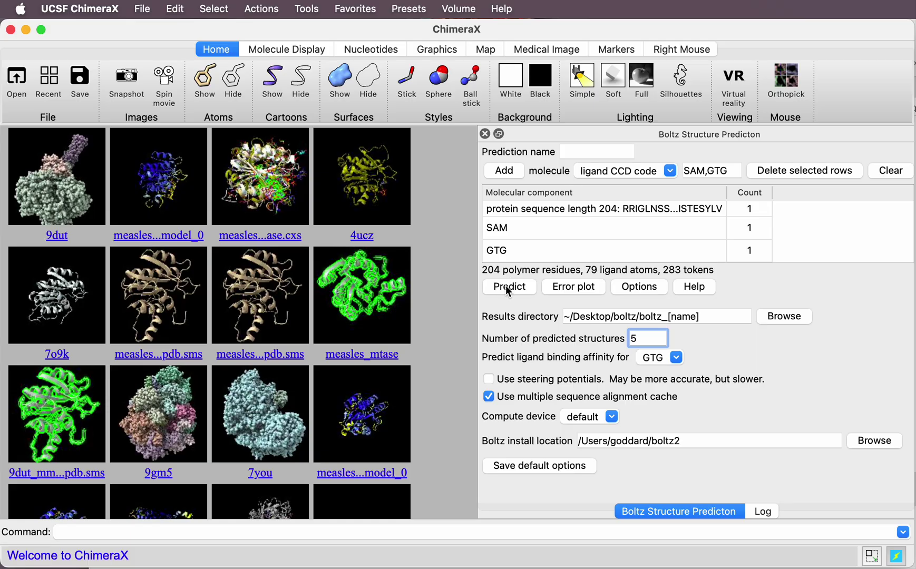
pyautogui.click(505, 285)
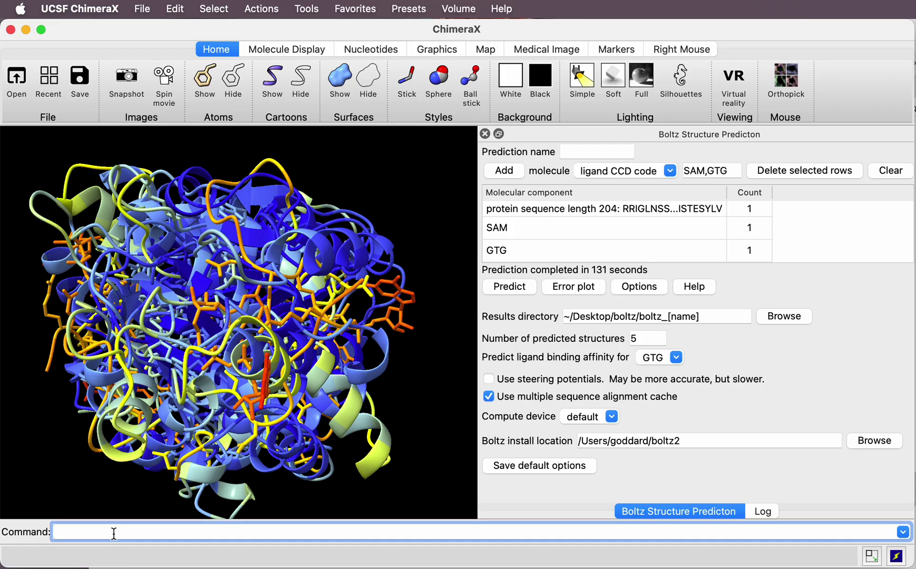
# Step: Superpose models #2-5 onto #1 with 'mm #2-5 to #1' and rotate to view the ligands
pyautogui.write('mm #2-5 #1')
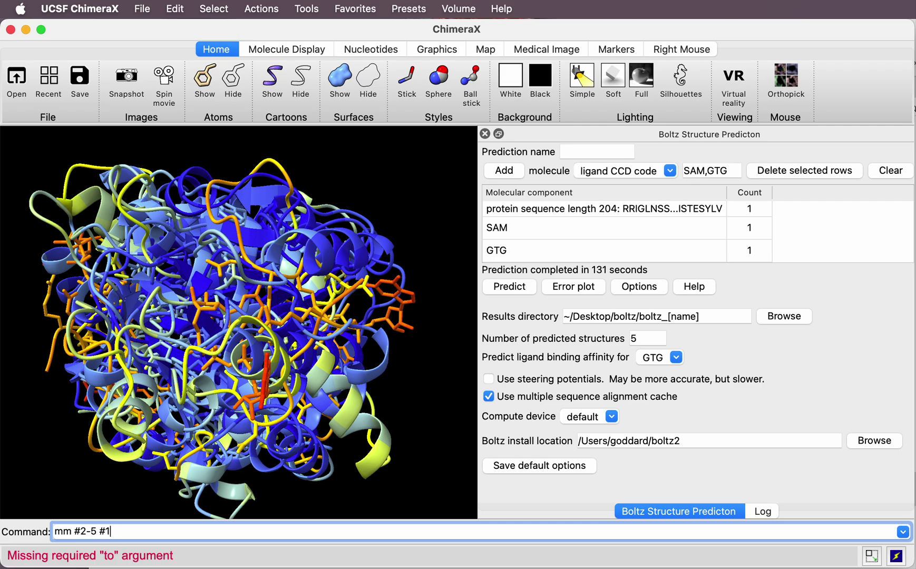
pyautogui.press('Left')
pyautogui.press('Left')
pyautogui.write('to')
pyautogui.press('Return')
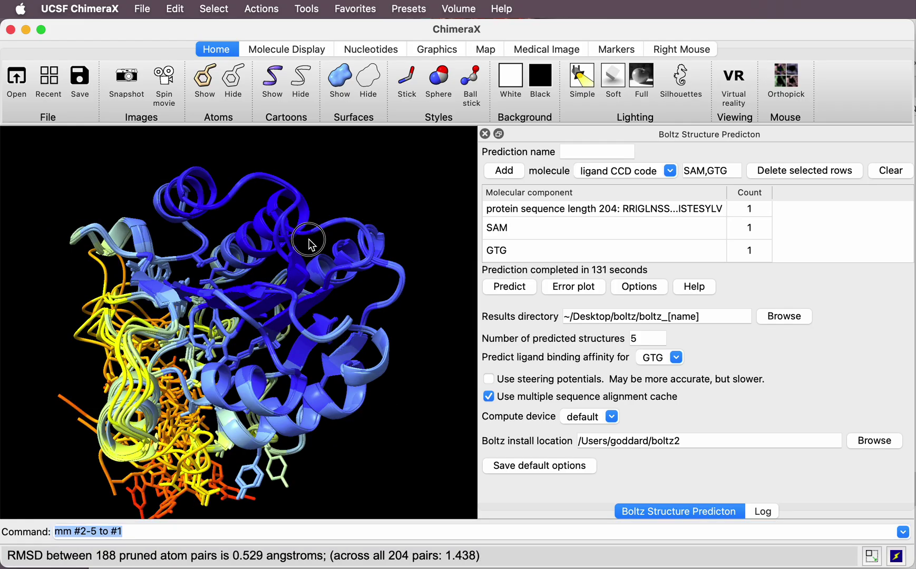
pyautogui.moveTo(307, 240); pyautogui.dragTo(87, 270)
pyautogui.scroll(-3, 87, 269)
pyautogui.scroll(-5, 88, 269)
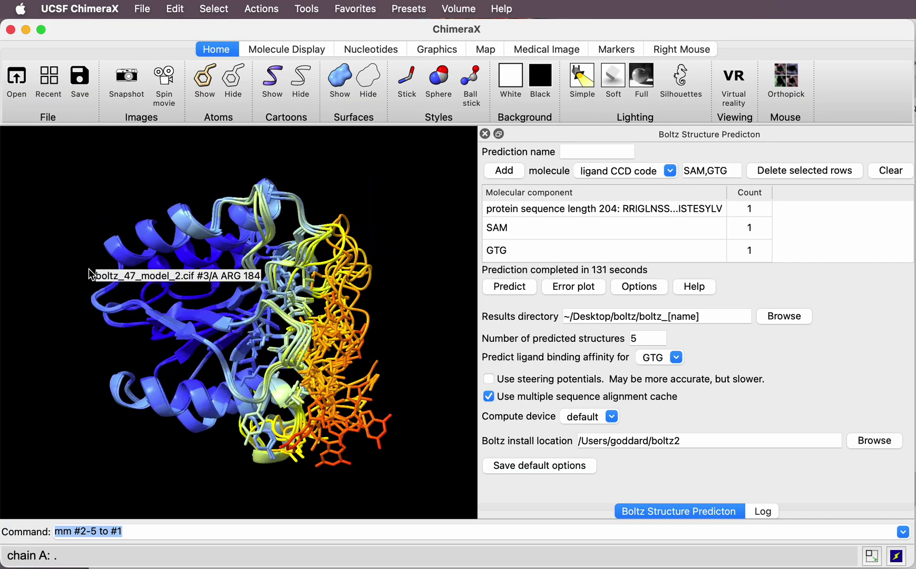
pyautogui.scroll(-5, 91, 274)
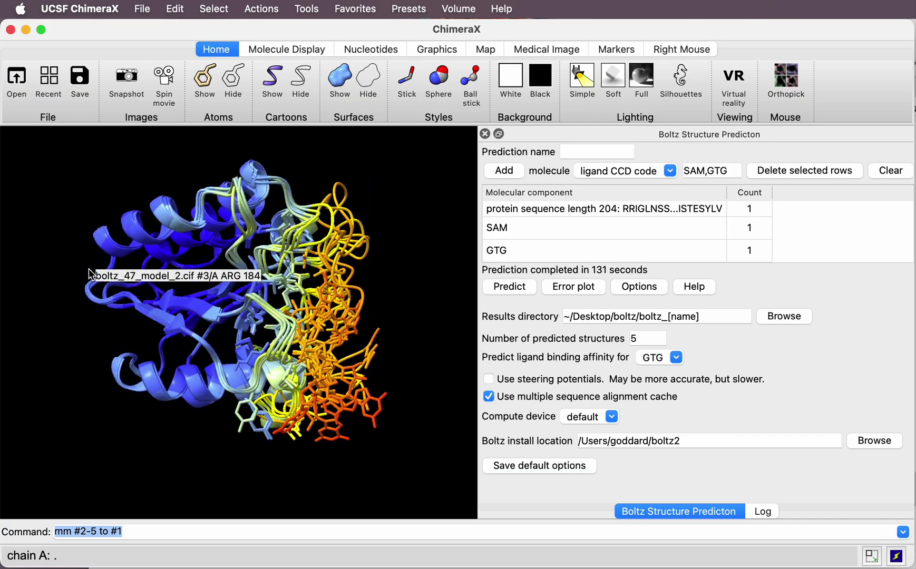
pyautogui.scroll(-5, 90, 275)
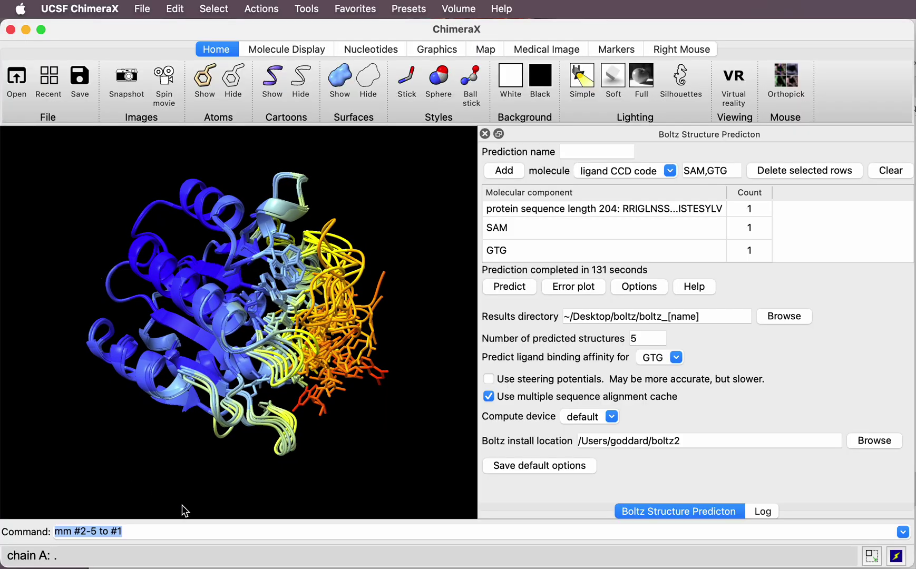
# Step: Run 'color protein tan ; hide #2-5 ribbon ; hide protein' and rotate around the ligand pocket
pyautogui.click(151, 529)
pyautogui.press('super+v')
pyautogui.press('Return')
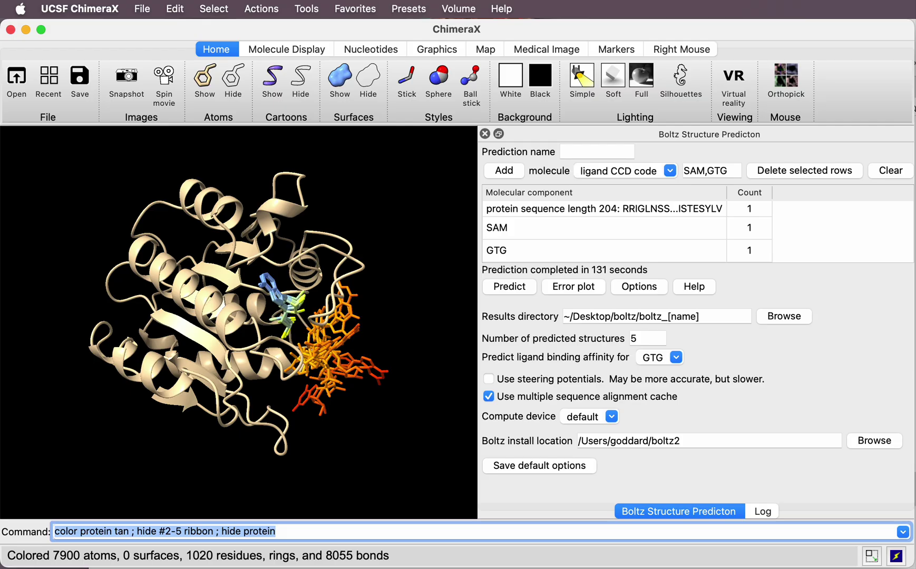
pyautogui.moveTo(206, 326); pyautogui.dragTo(190, 342)
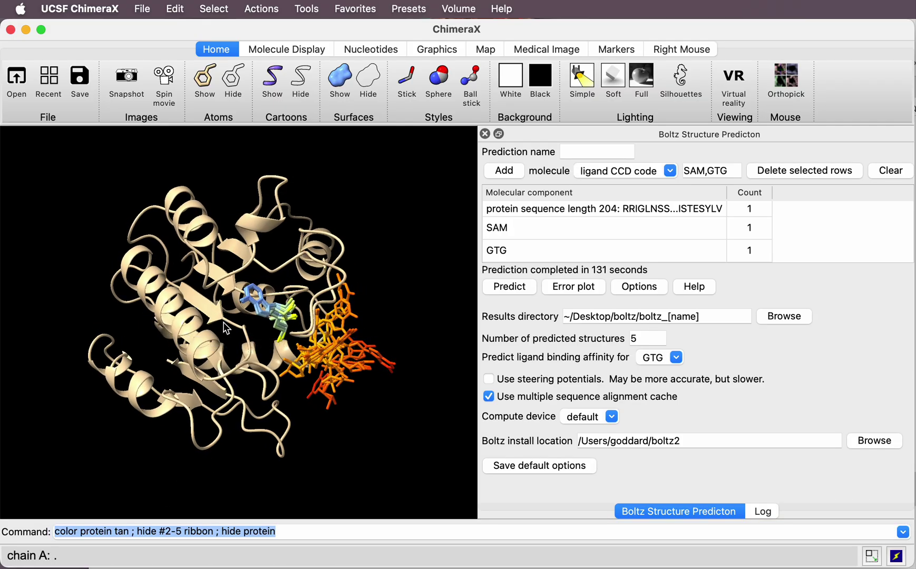
pyautogui.moveTo(240, 315); pyautogui.dragTo(269, 217)
pyautogui.scroll(5, 268, 216)
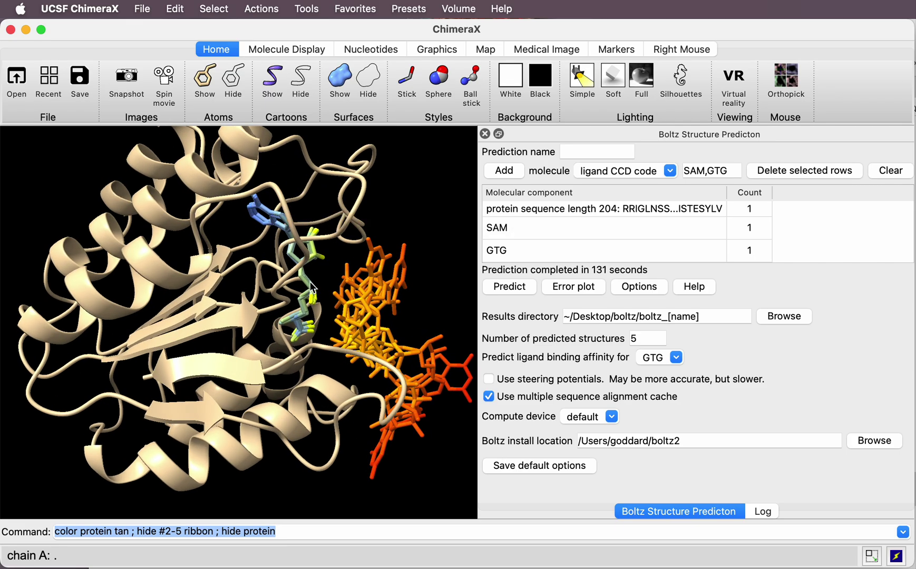
pyautogui.moveTo(308, 302); pyautogui.dragTo(308, 303)
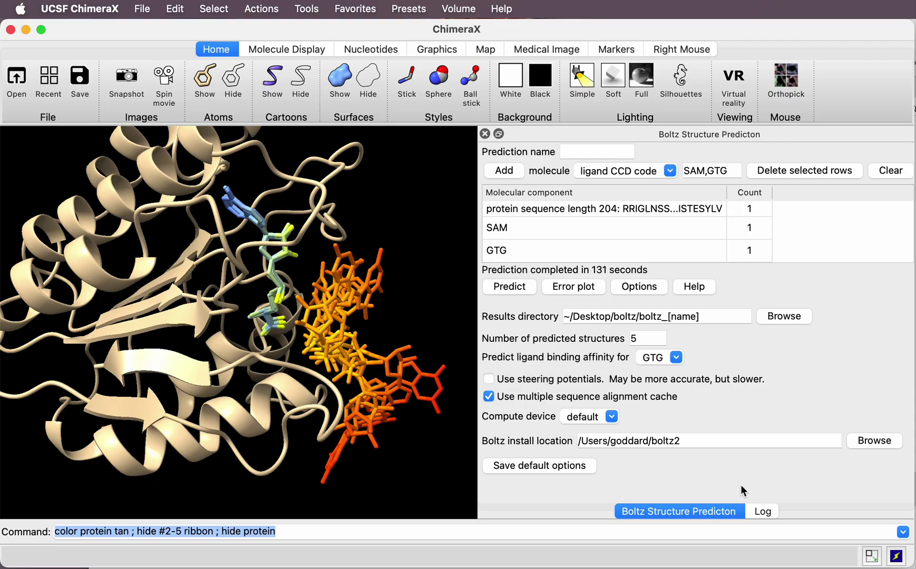
# Step: Find GTG's predicted binding affinity of 0.38 uM in the Log and inspect ligand atoms
pyautogui.click(762, 511)
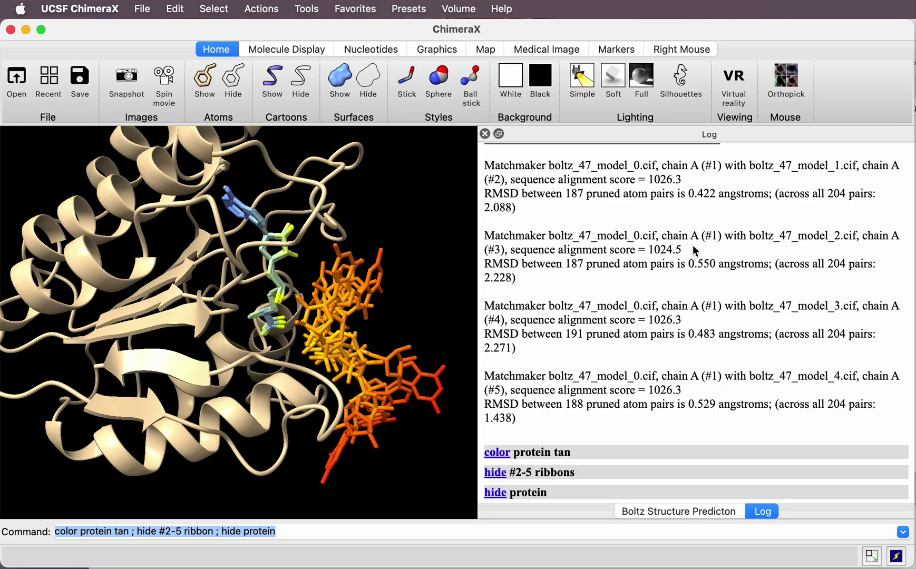
pyautogui.scroll(10, 693, 245)
pyautogui.scroll(5, 692, 245)
pyautogui.moveTo(486, 326); pyautogui.dragTo(718, 325)
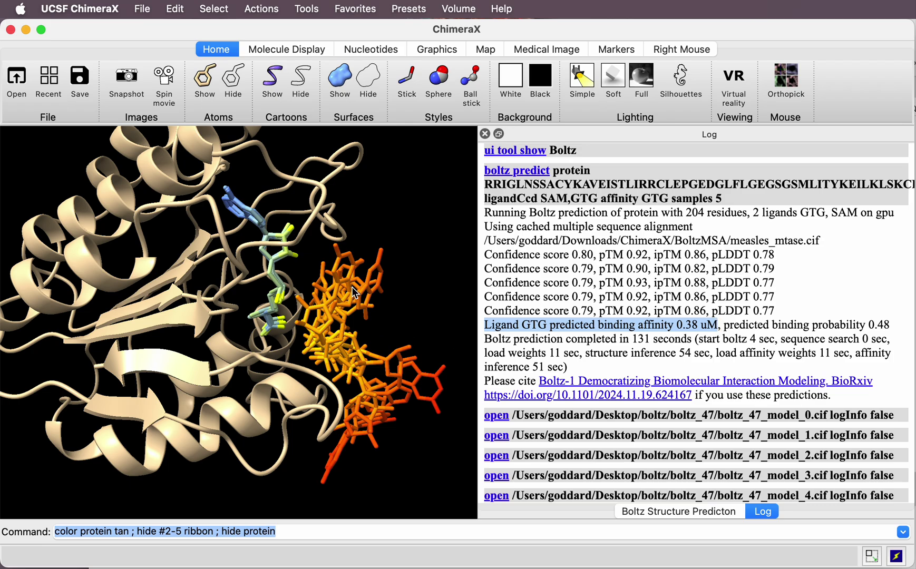
pyautogui.moveTo(368, 356)
pyautogui.moveTo(406, 389)
# Step: Replace the ligand code with PLP and add it as a ligand component in Boltz
pyautogui.click(680, 512)
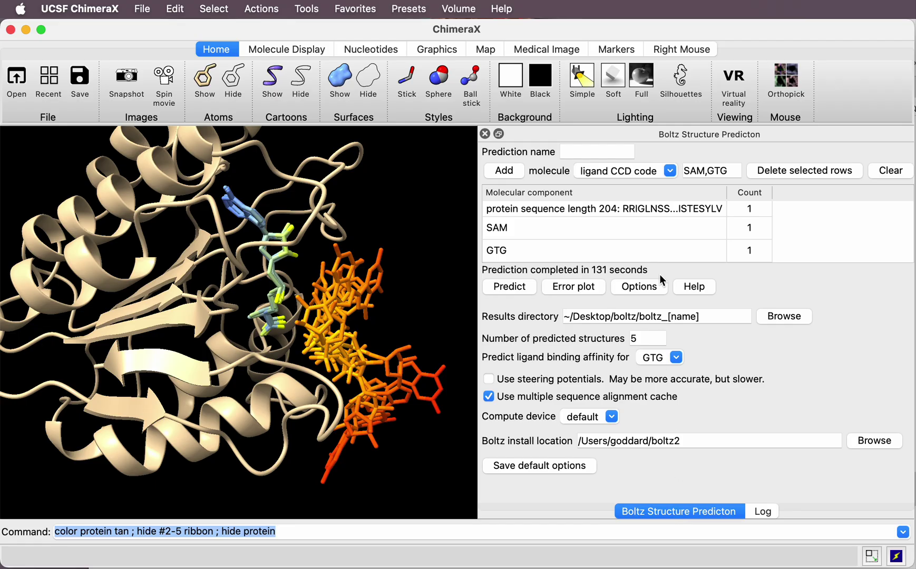
pyautogui.moveTo(734, 174); pyautogui.dragTo(690, 174)
pyautogui.write('plp')
pyautogui.press('BackSpace')
pyautogui.press('BackSpace')
pyautogui.press('BackSpace')
pyautogui.write('PLP')
pyautogui.click(500, 171)
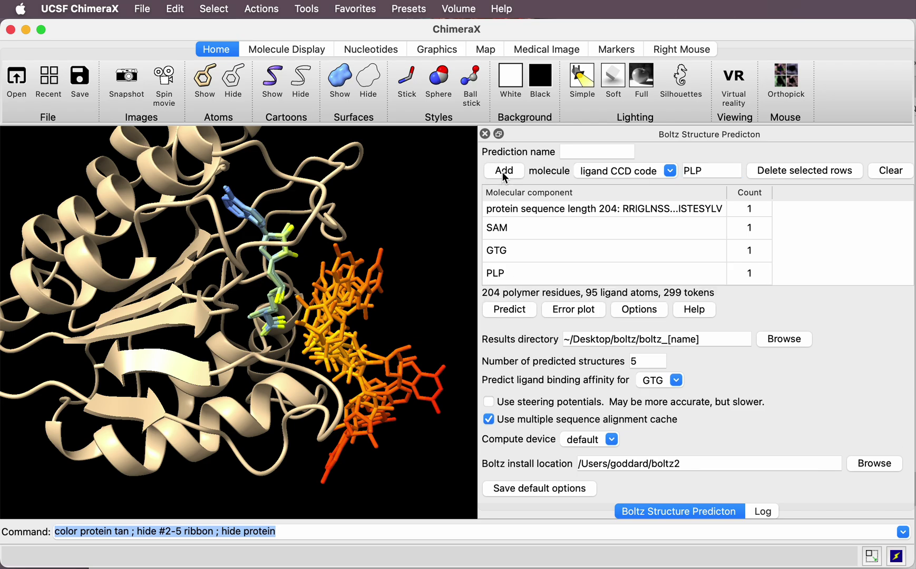
# Step: Set affinity prediction to PLP and start the Boltz prediction
pyautogui.click(655, 381)
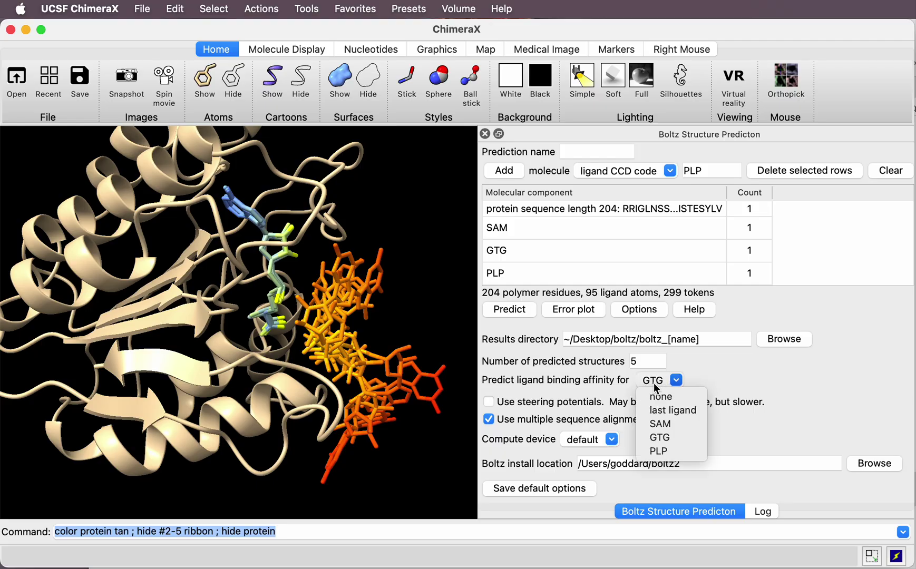
pyautogui.click(664, 453)
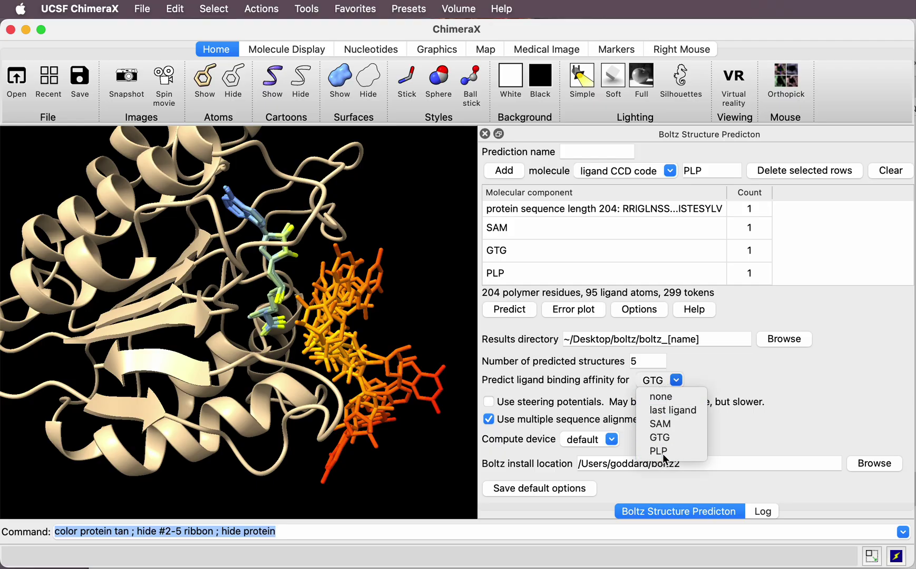
pyautogui.click(507, 310)
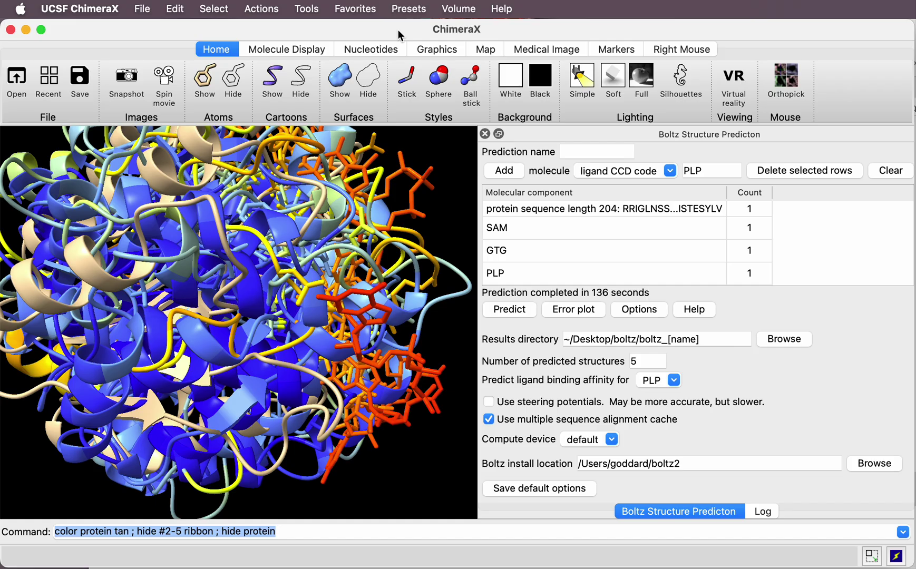
# Step: Run 'mm #6-10 to #1 ; hide #1-5 model ; color protein tan ; ...' and rotate to view the ligands
pyautogui.press('Up')
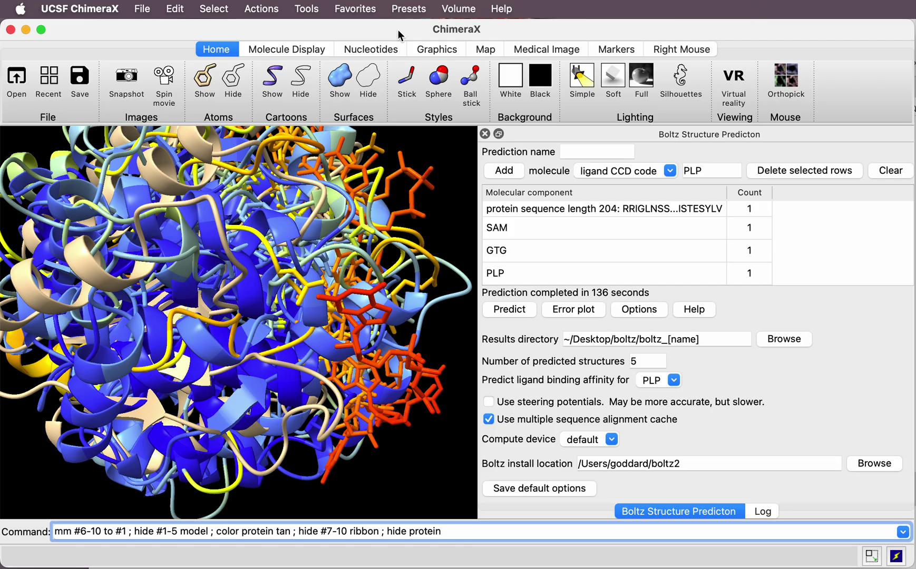
pyautogui.press('Return')
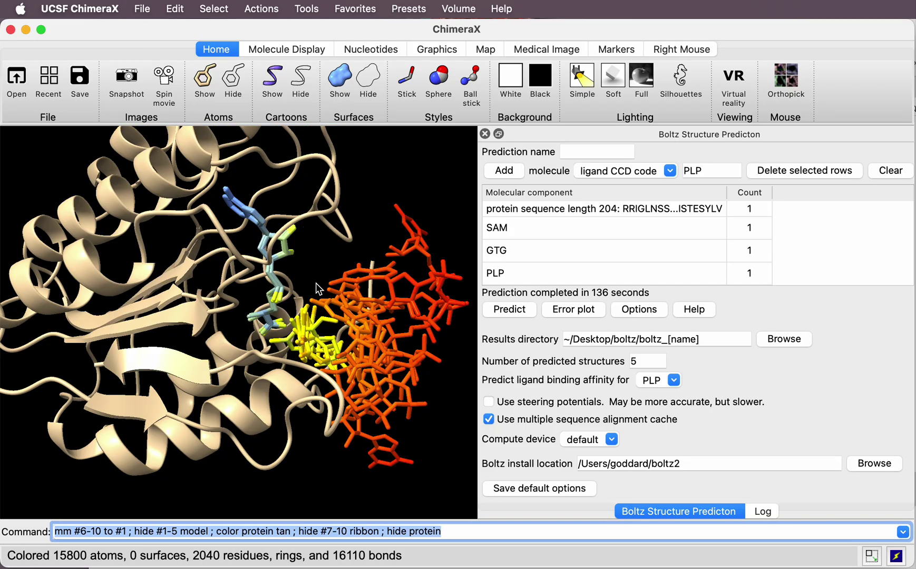
pyautogui.moveTo(318, 288); pyautogui.dragTo(269, 213)
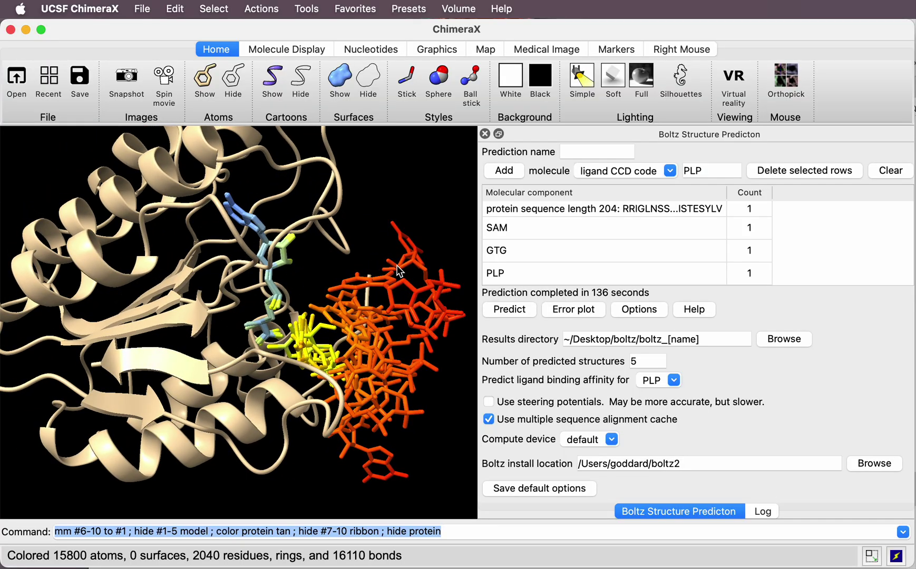
pyautogui.moveTo(366, 404); pyautogui.dragTo(306, 329)
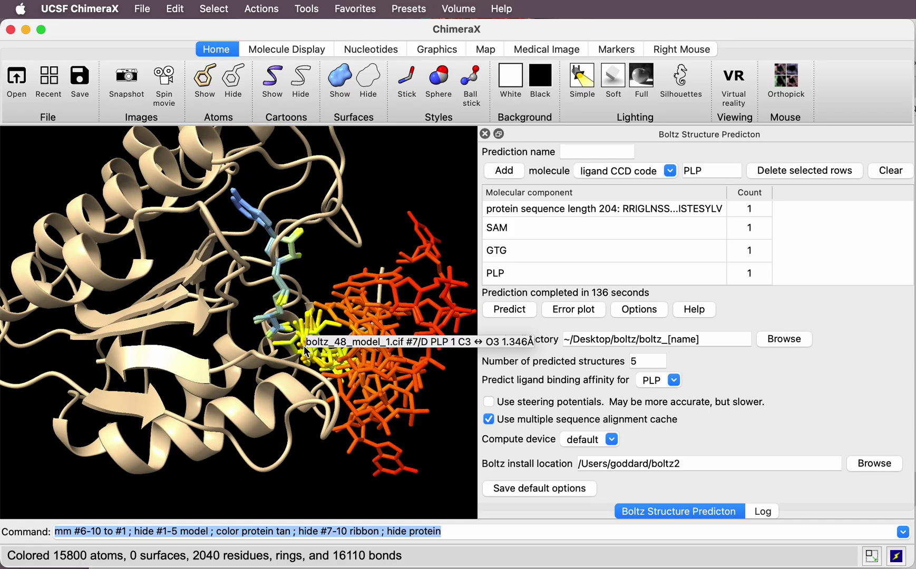
pyautogui.click(445, 528)
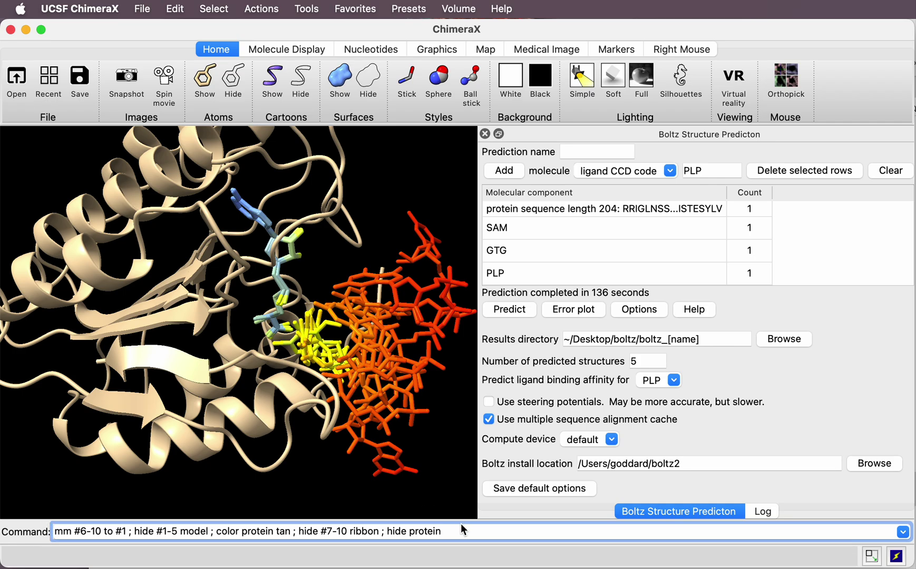
pyautogui.moveTo(447, 532); pyautogui.dragTo(52, 537)
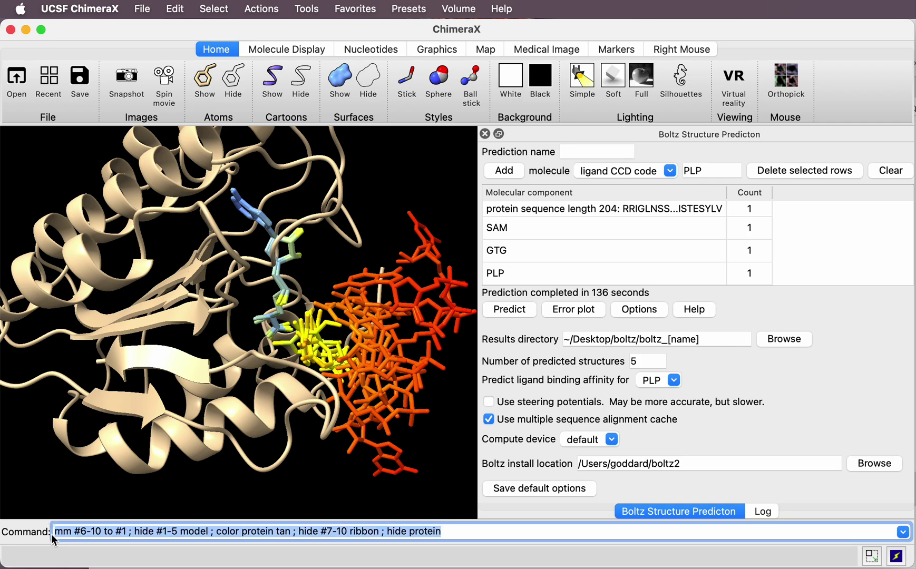
# Step: Colour the PLP ligands magenta with 'color :PLP magenta' and zoom around the binding site
pyautogui.write('color ')
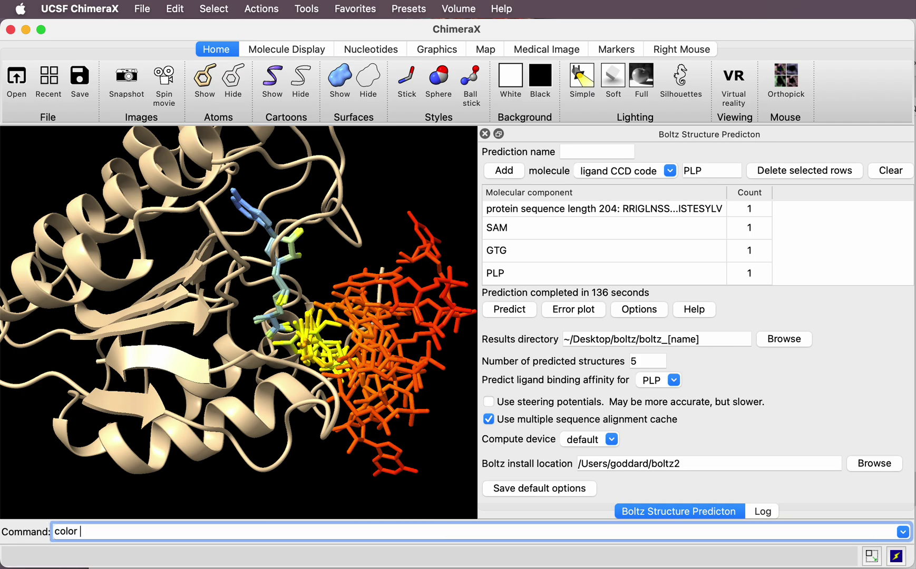
pyautogui.write(':PLP mageta')
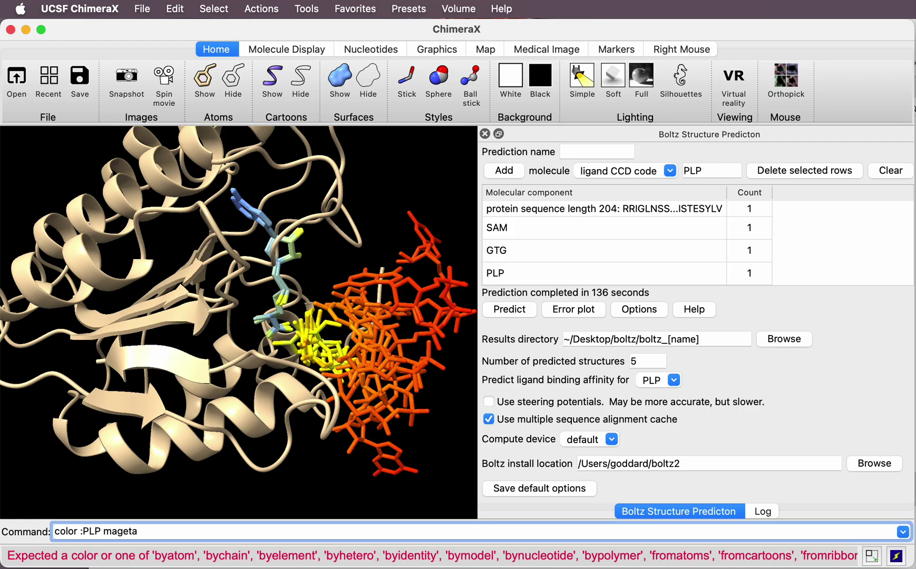
pyautogui.press('BackSpace')
pyautogui.press('BackSpace')
pyautogui.press('BackSpace')
pyautogui.write('enta')
pyautogui.press('Return')
pyautogui.scroll(5, 246, 343)
pyautogui.scroll(10, 246, 343)
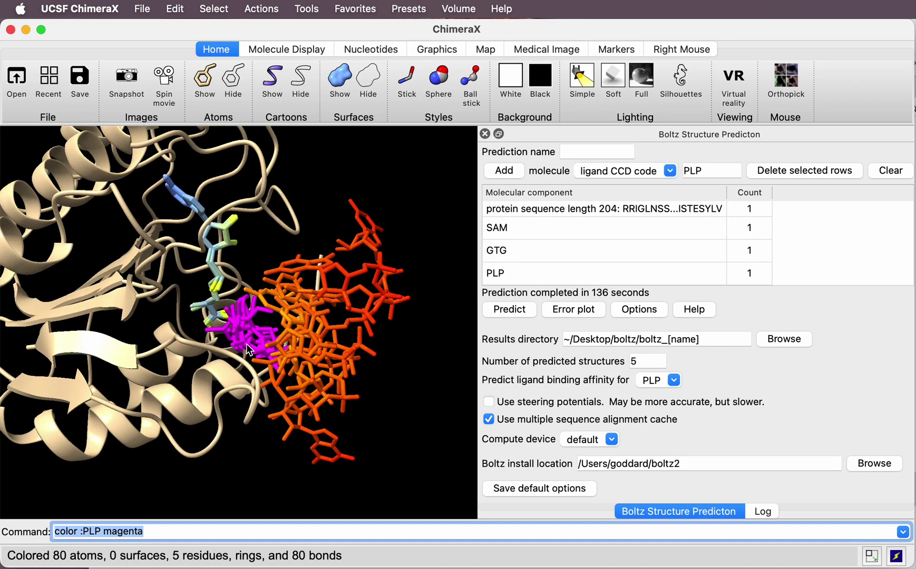
pyautogui.scroll(-10, 246, 345)
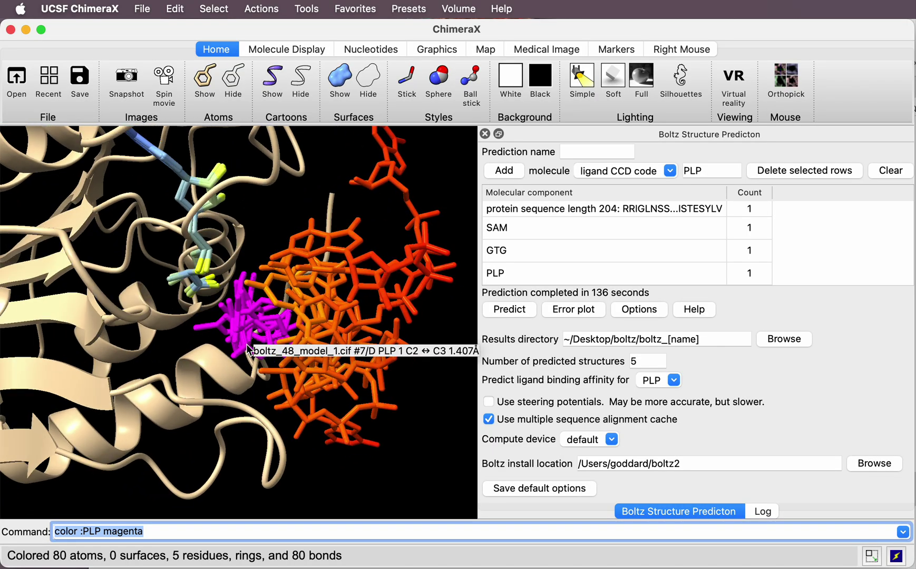
pyautogui.scroll(-2, 246, 344)
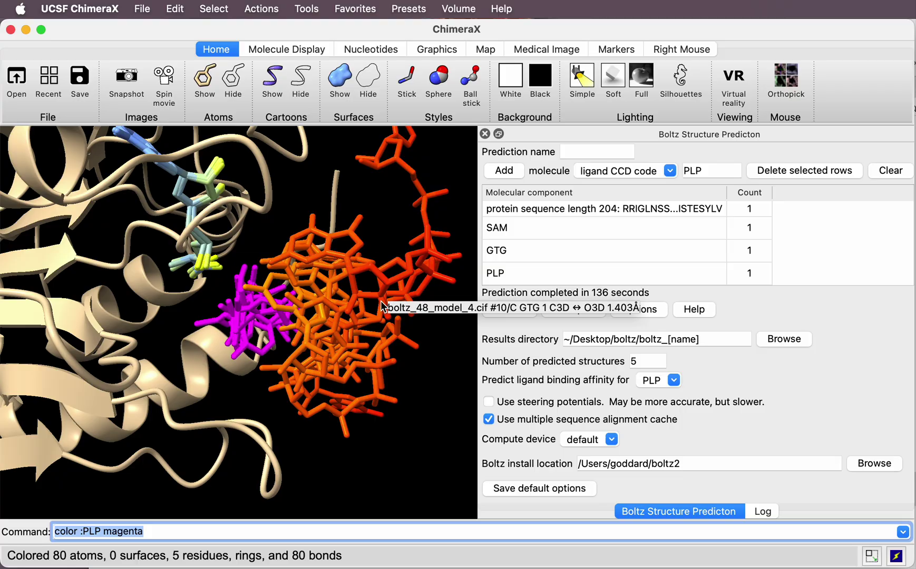
pyautogui.scroll(-2, 381, 301)
pyautogui.scroll(-10, 382, 302)
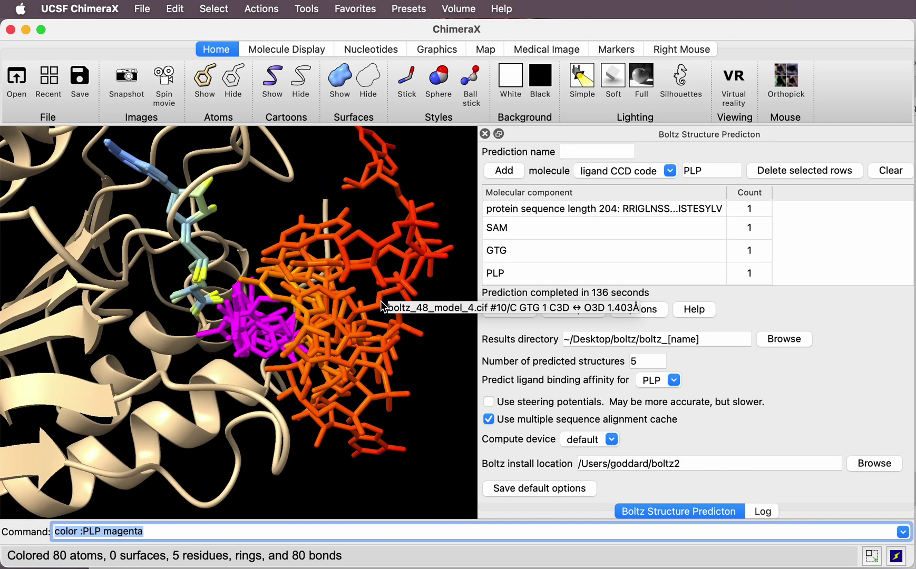
pyautogui.scroll(-8, 381, 302)
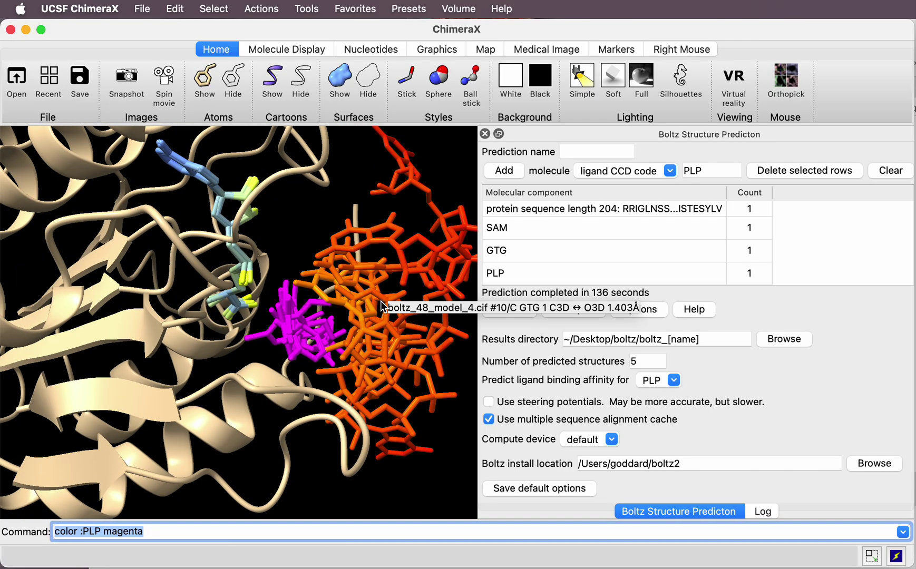
# Step: Highlight the PLP result in the Log: predicted binding affinity 59 uM, probability 0.29
pyautogui.click(758, 512)
pyautogui.scroll(15, 720, 349)
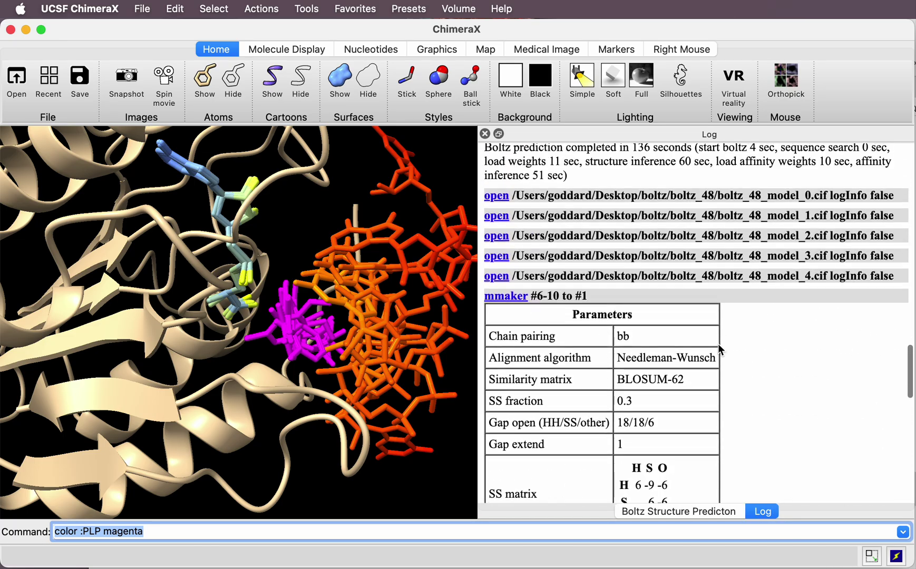
pyautogui.scroll(8, 720, 349)
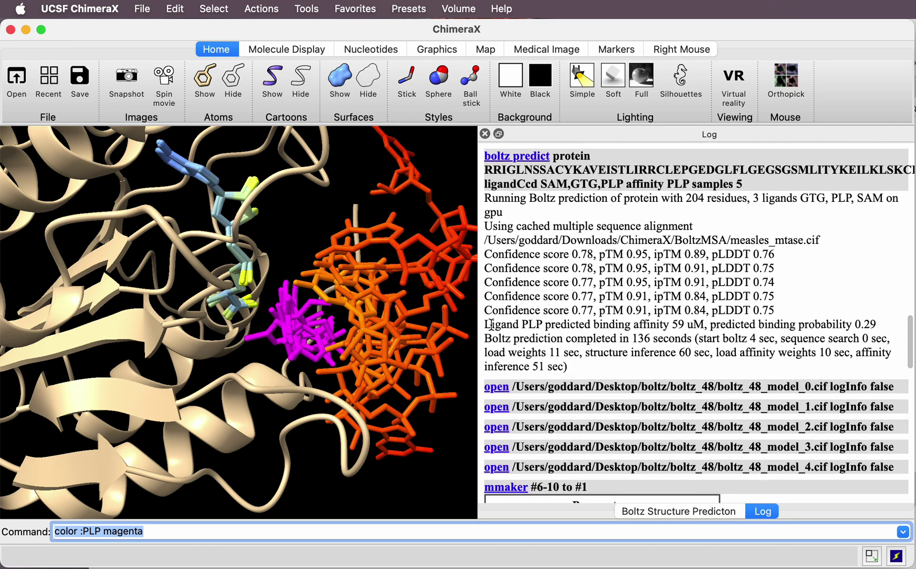
pyautogui.moveTo(485, 324); pyautogui.dragTo(702, 320)
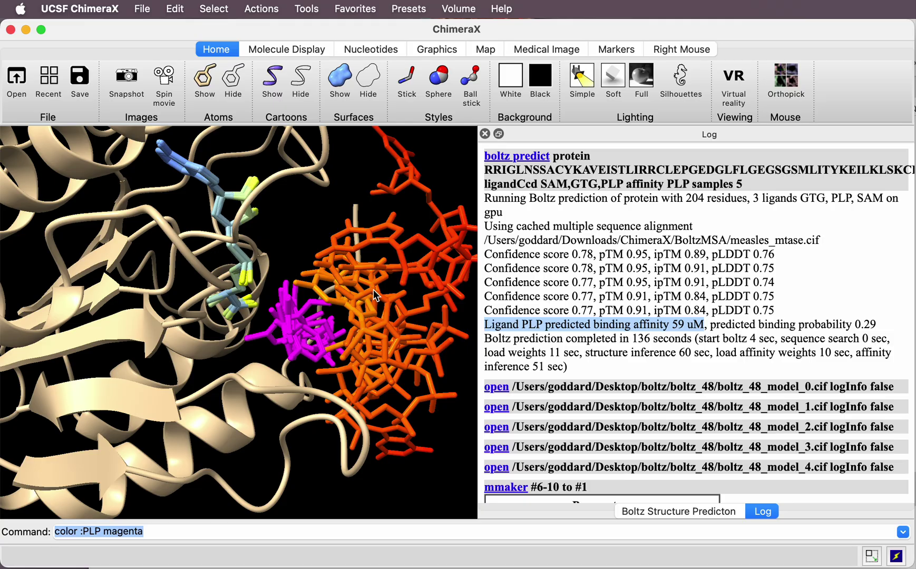
pyautogui.moveTo(373, 290)
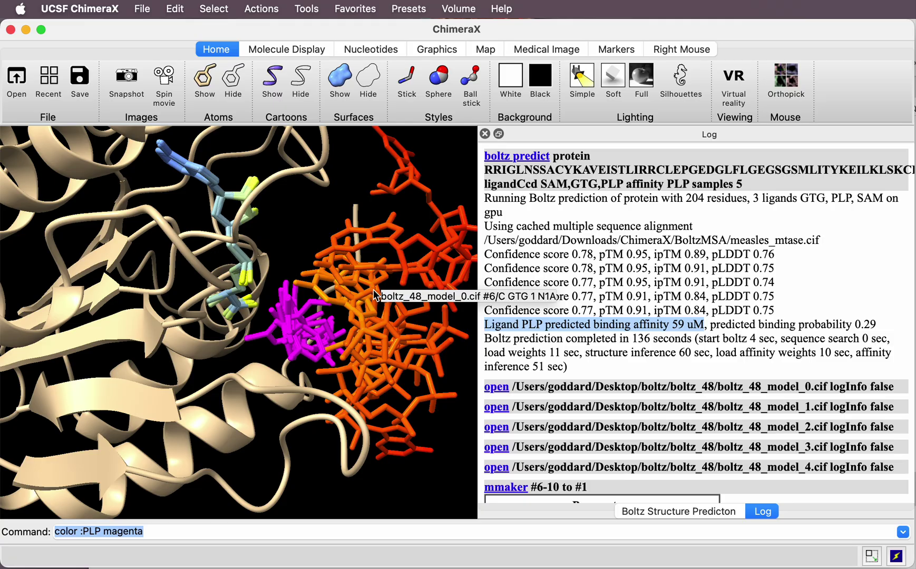